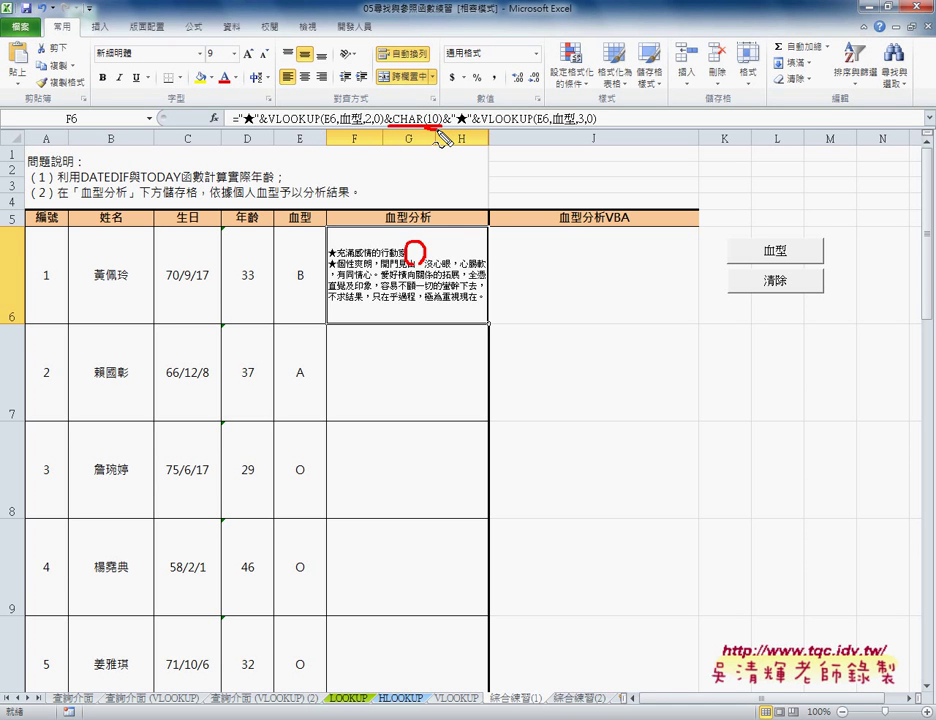
# Copy the F6 VLOOKUP formula down column F to give each person a two-line blood-type description
pyautogui.press('Escape')
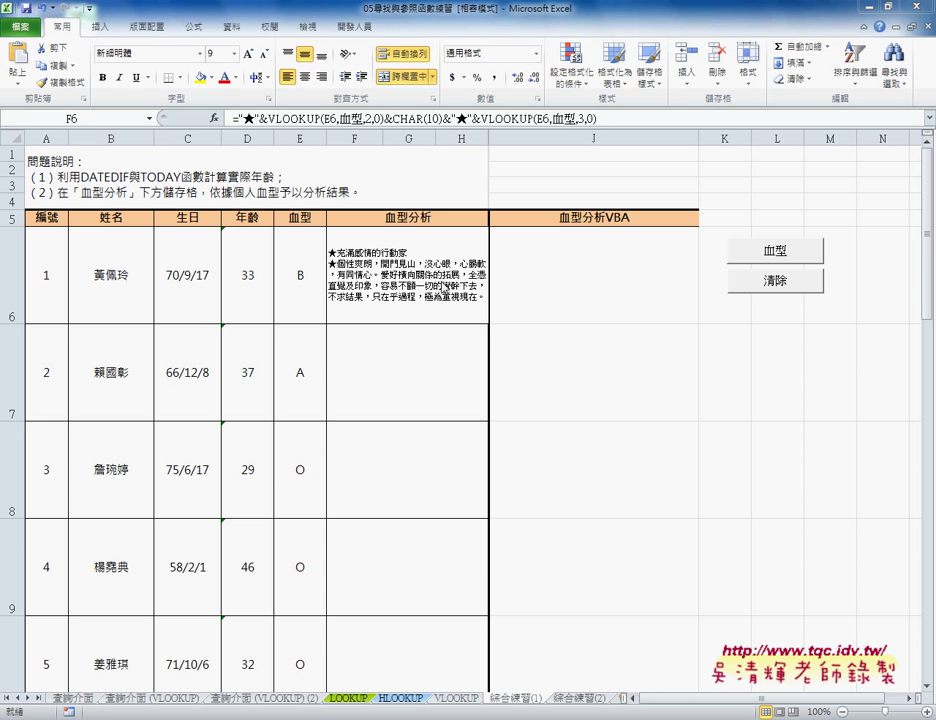
pyautogui.doubleClick(490, 324)
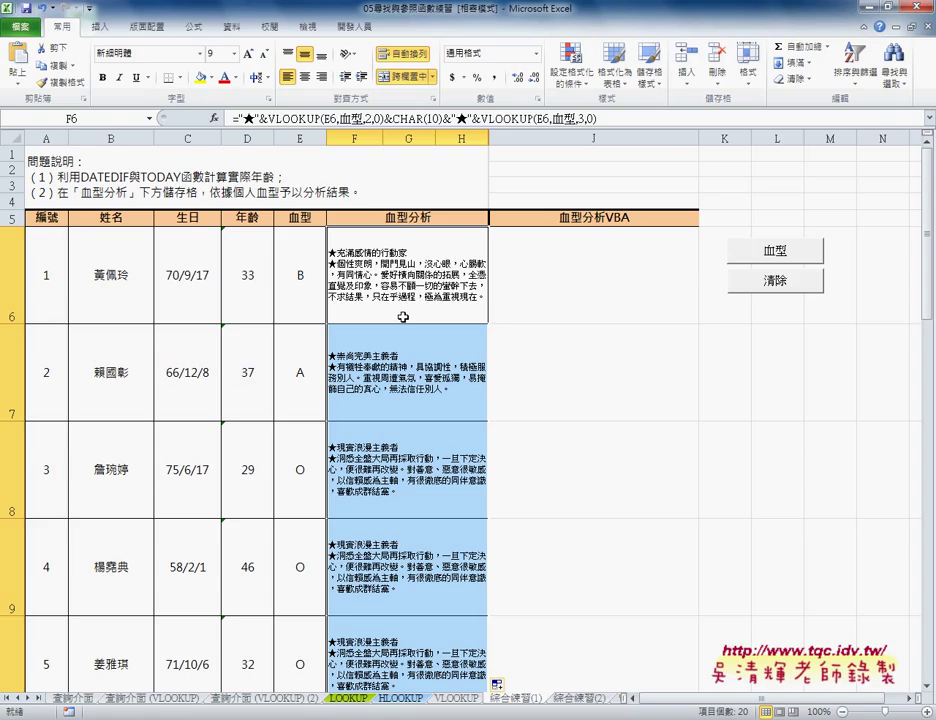
pyautogui.click(554, 295)
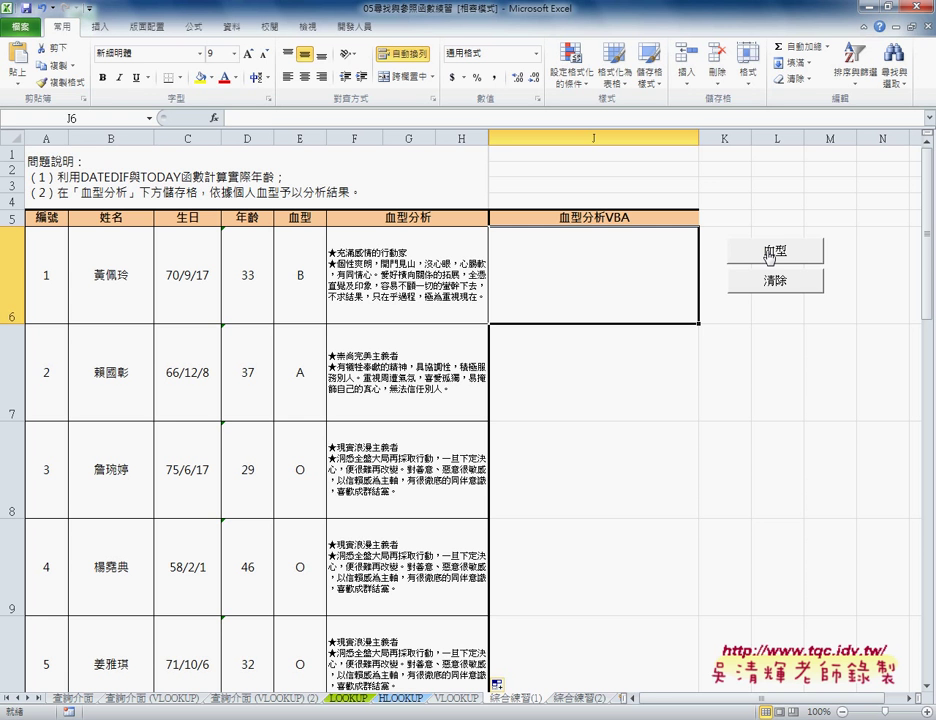
pyautogui.click(768, 256)
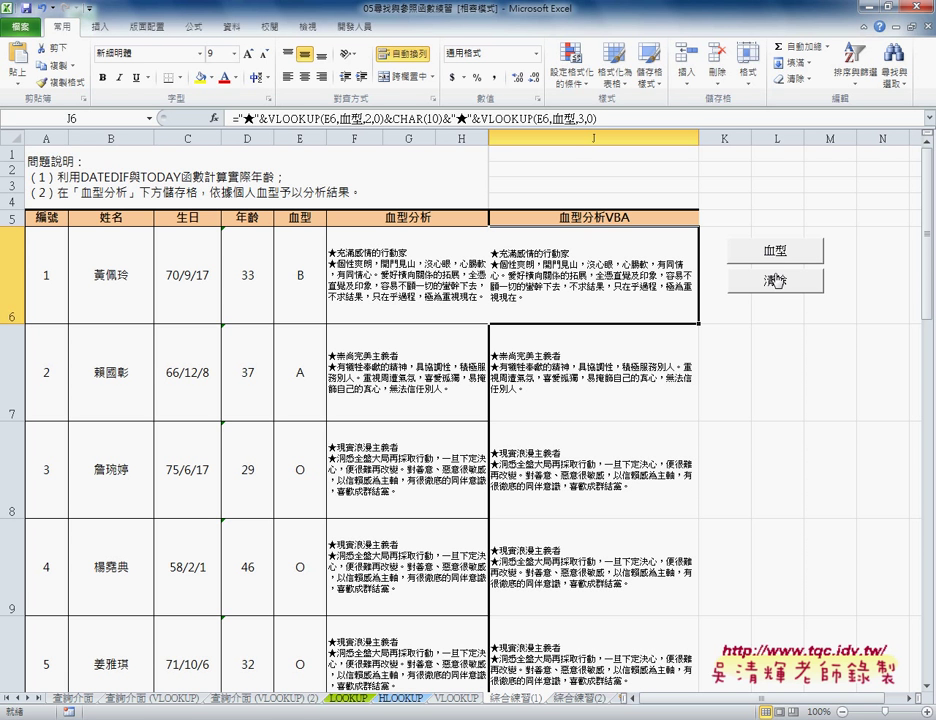
pyautogui.click(777, 281)
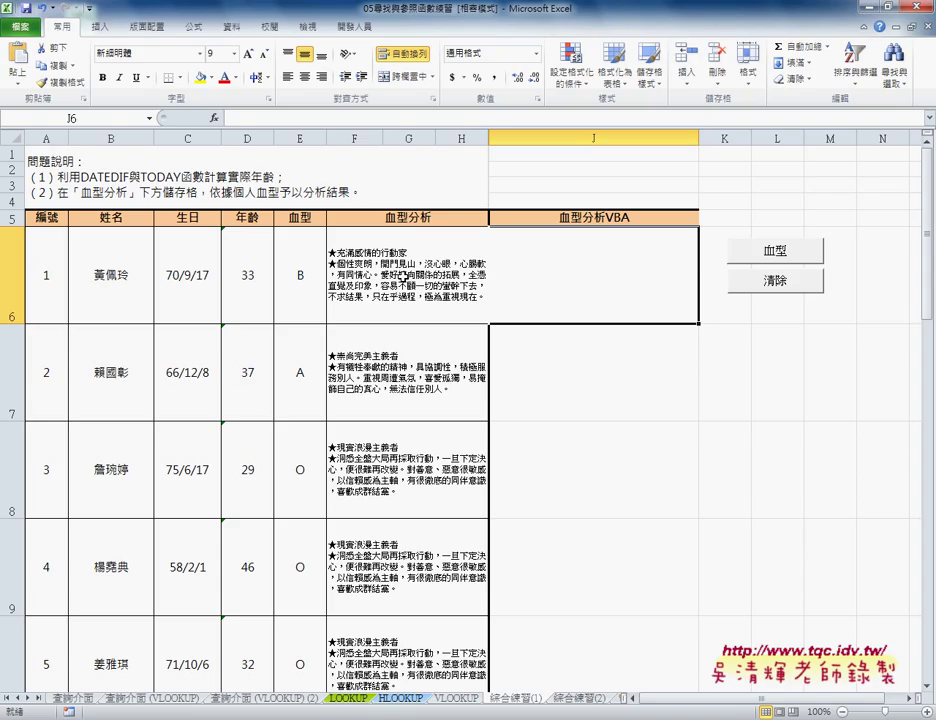
# Bring the lookup table at rows 27–31 into view and select the A evaluation 崇尚完美主義者 in B28
pyautogui.scroll(-4, 401, 276)
pyautogui.scroll(-4, 408, 292)
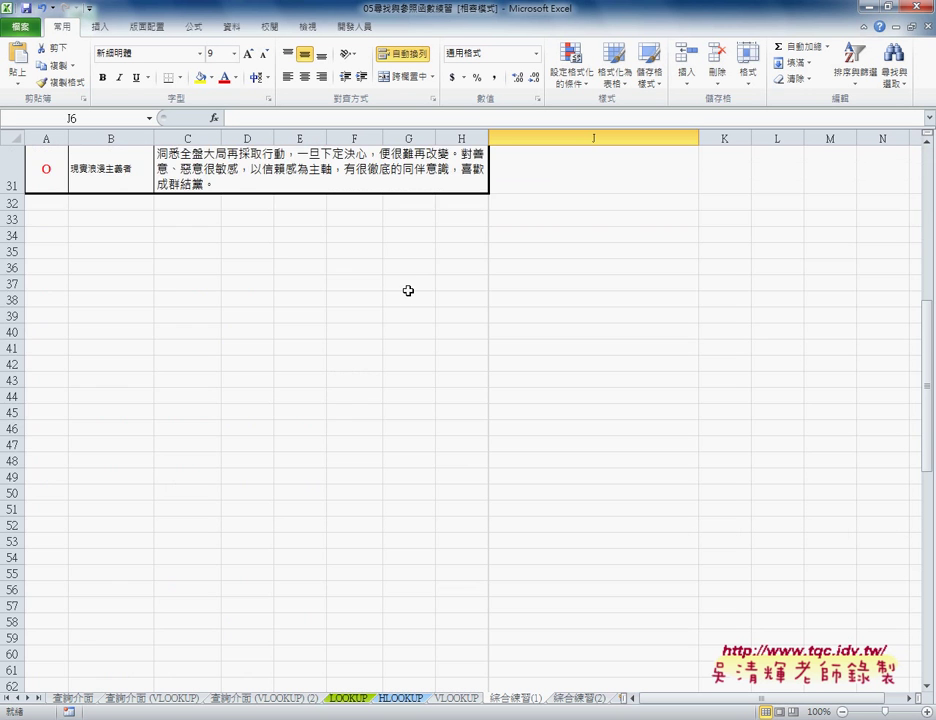
pyautogui.scroll(2, 408, 292)
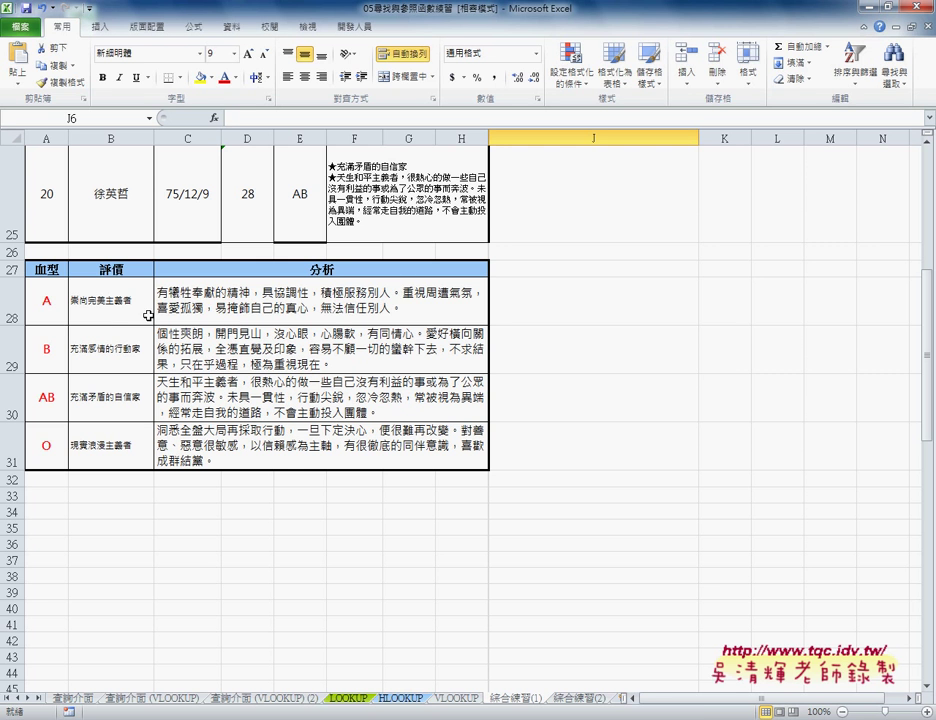
pyautogui.click(16, 311)
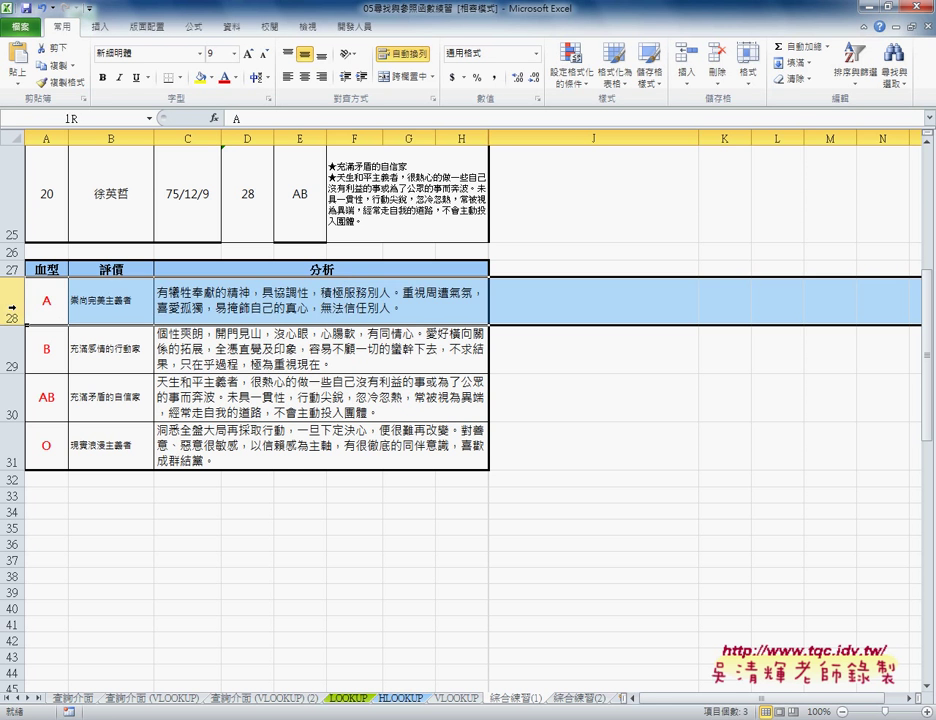
pyautogui.click(105, 310)
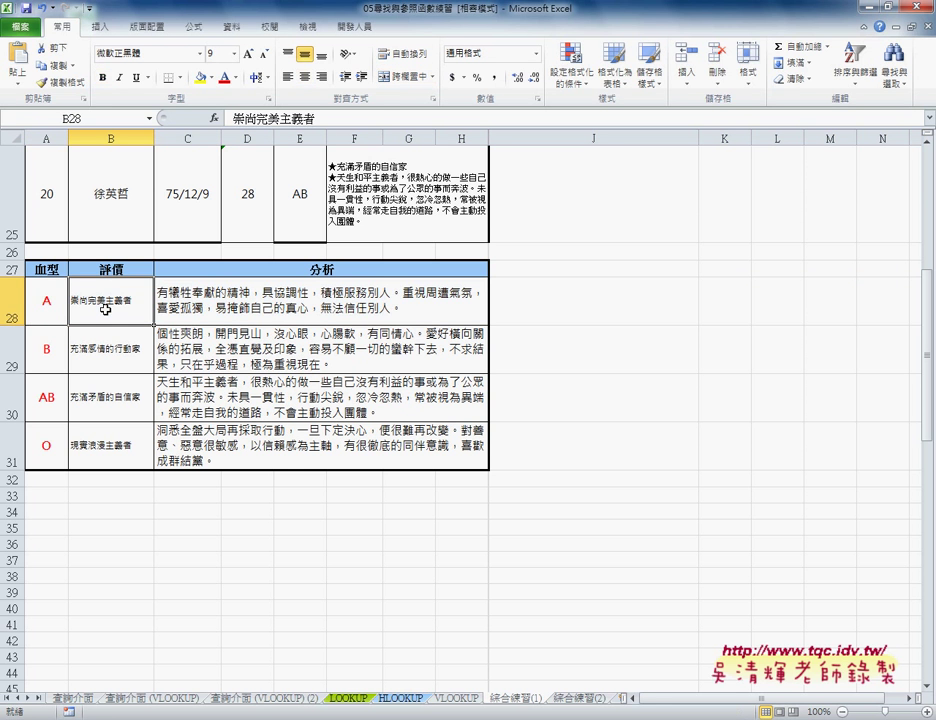